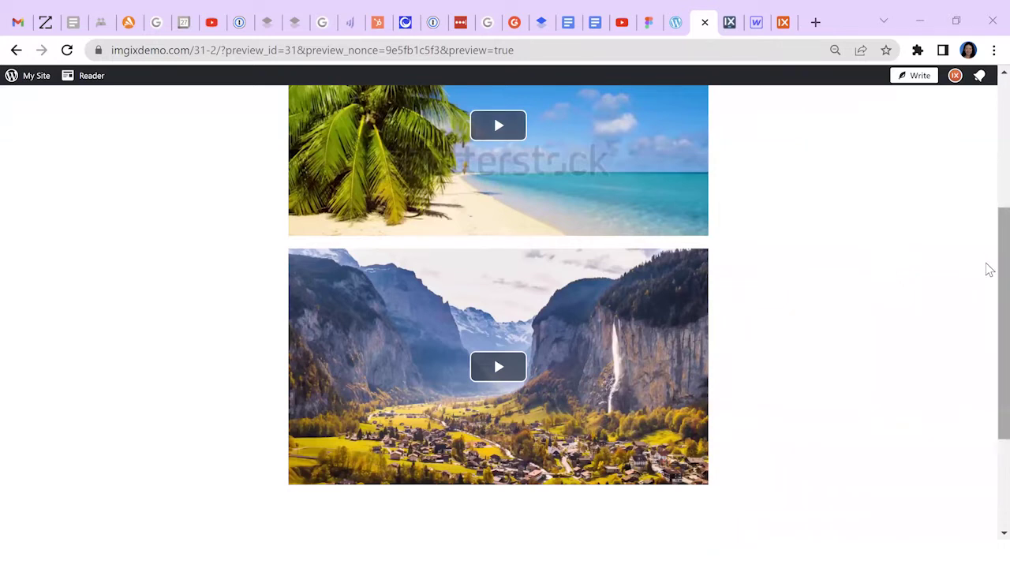
# - Select VLP-example.mp4 in the imgix Assets library and copy its embed code
pyautogui.scroll(1, 990, 264)
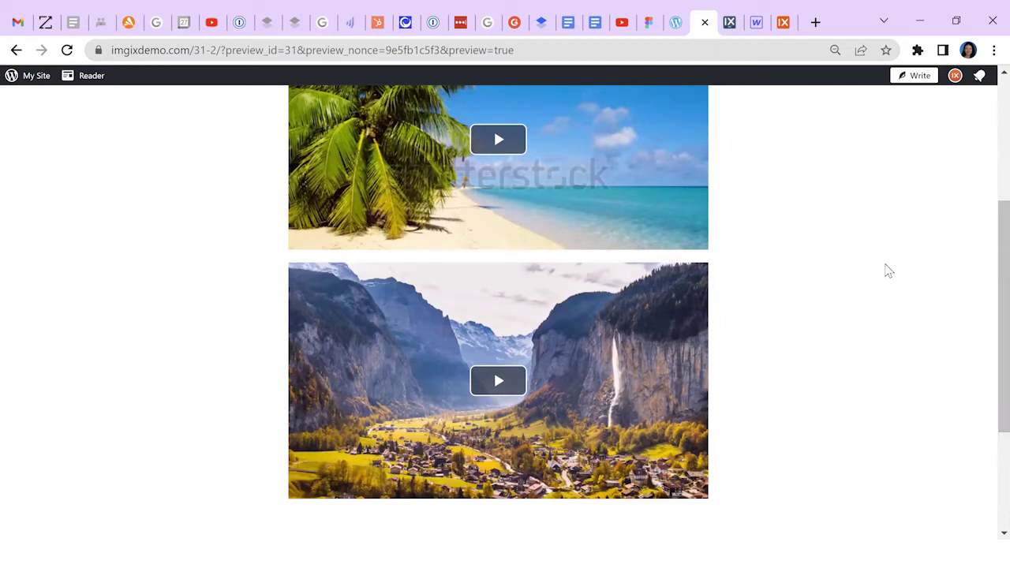
pyautogui.hotkey('ctrl', 'Tab')
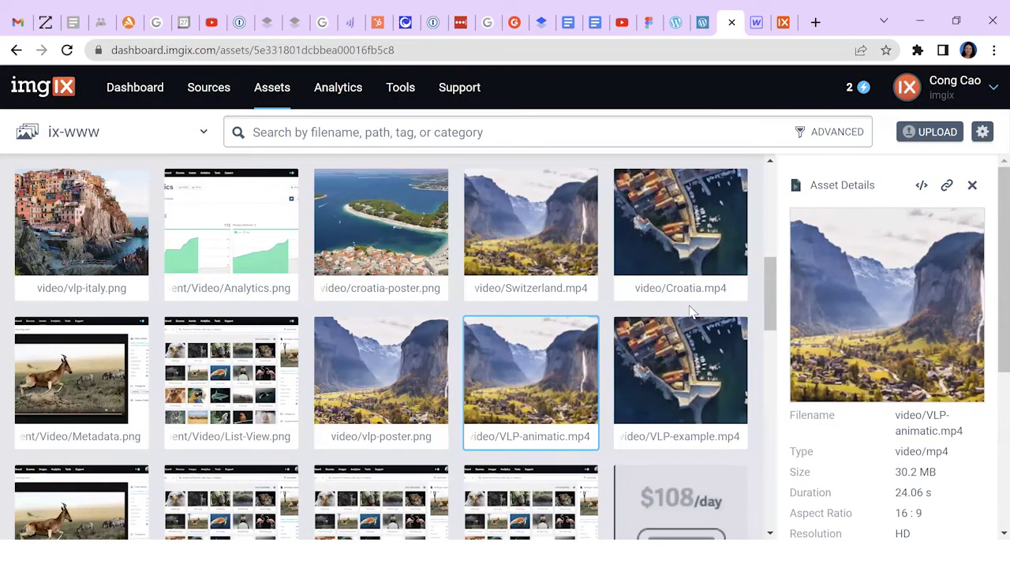
pyautogui.scroll(-1, 669, 282)
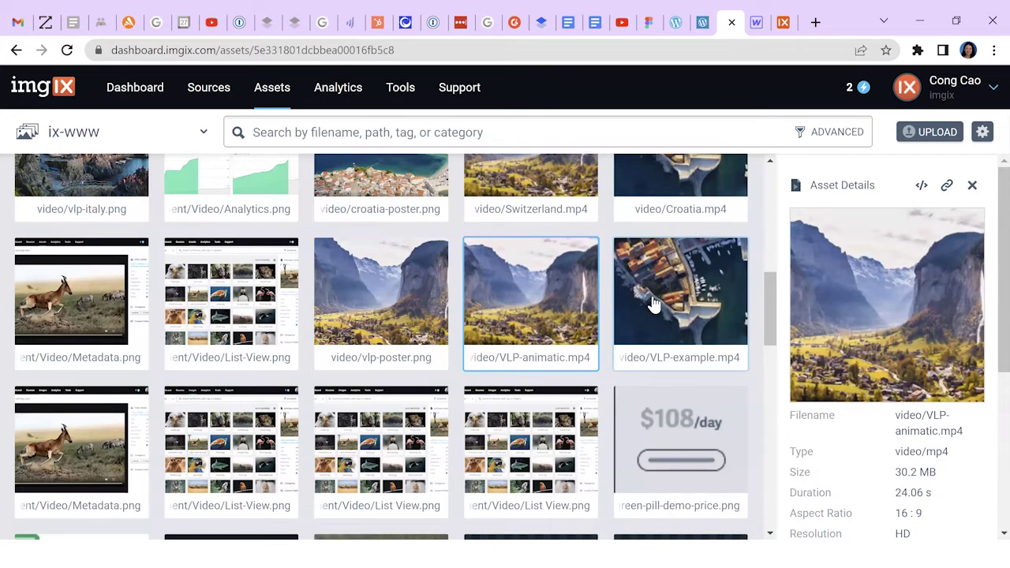
pyautogui.click(653, 305)
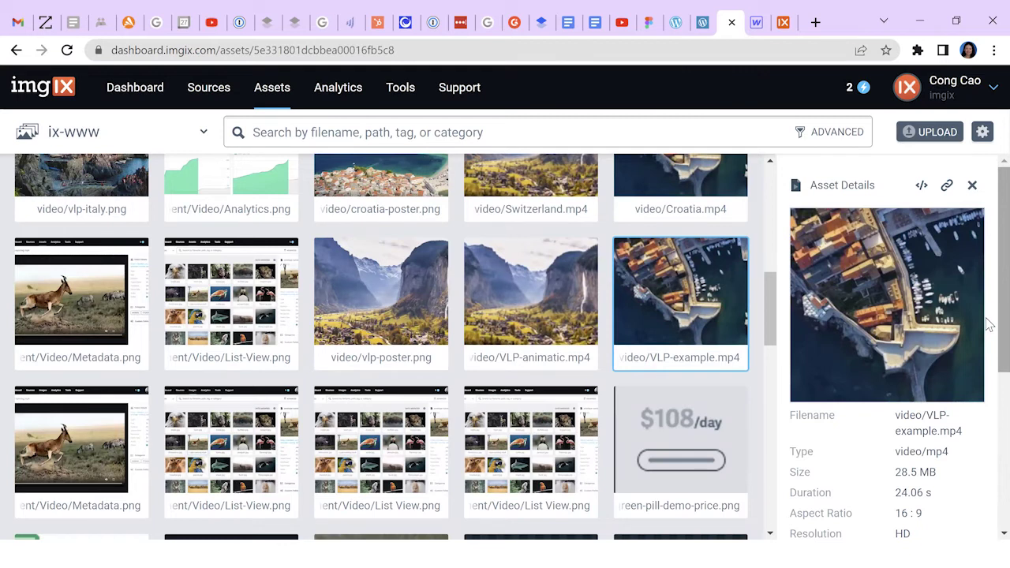
pyautogui.scroll(-1, 990, 284)
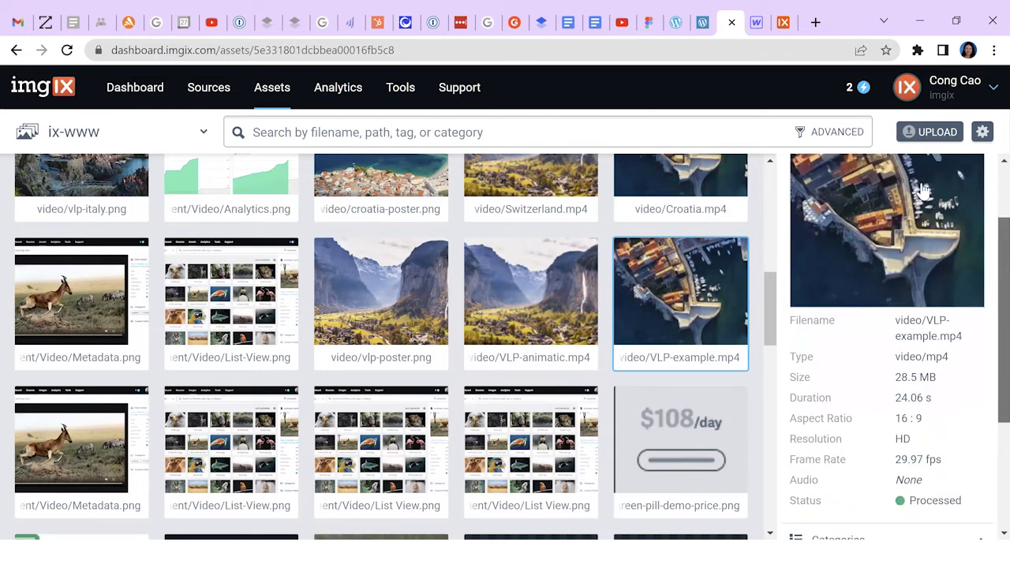
pyautogui.scroll(1, 921, 192)
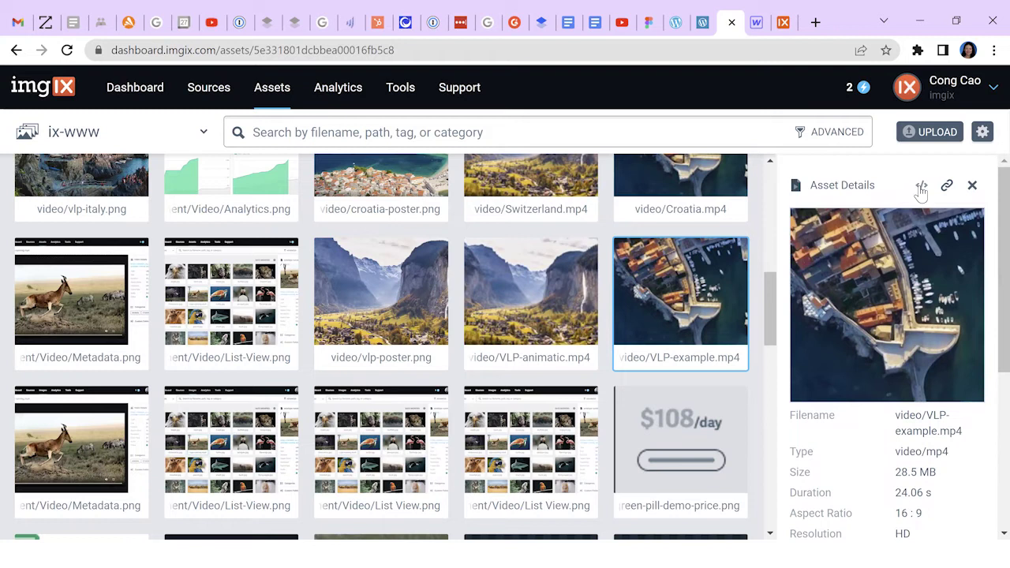
pyautogui.click(921, 188)
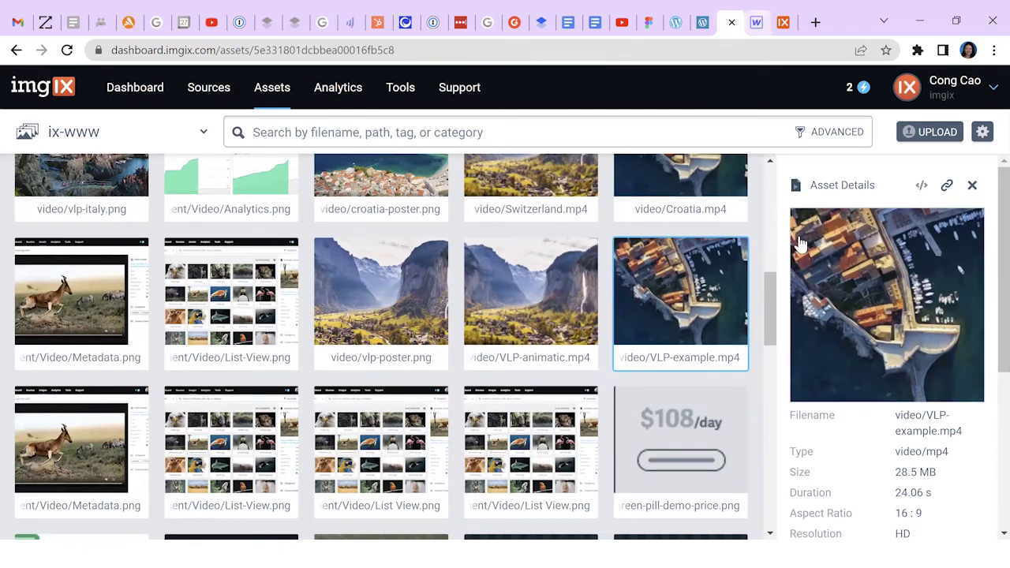
# - In WordPress, add a Custom HTML block below the valley video holding the imgix embed code
pyautogui.hotkey('ctrl', 'shift', 'Tab')
pyautogui.hotkey('ctrl', 'shift', 'Tab')
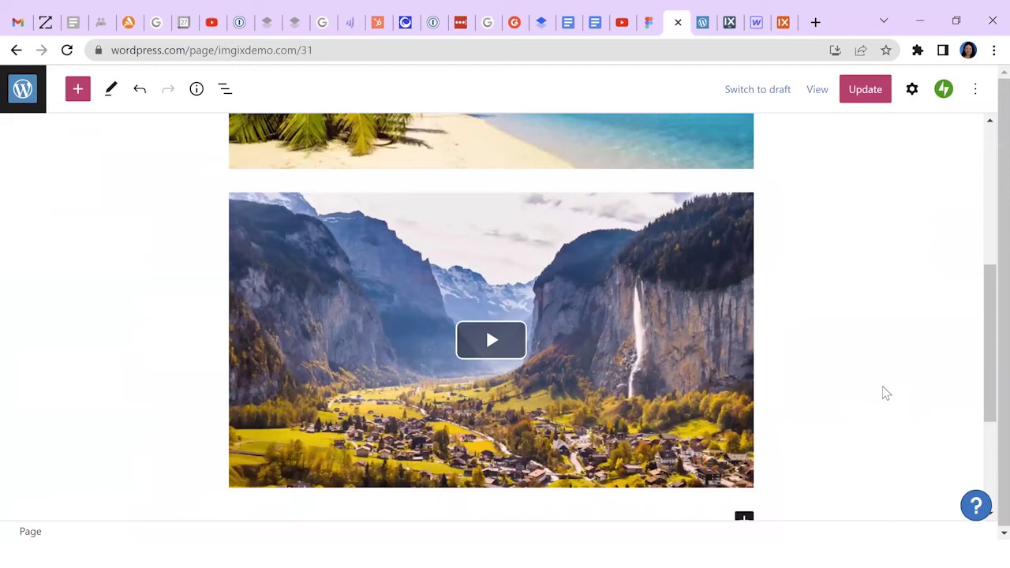
pyautogui.scroll(-2, 748, 373)
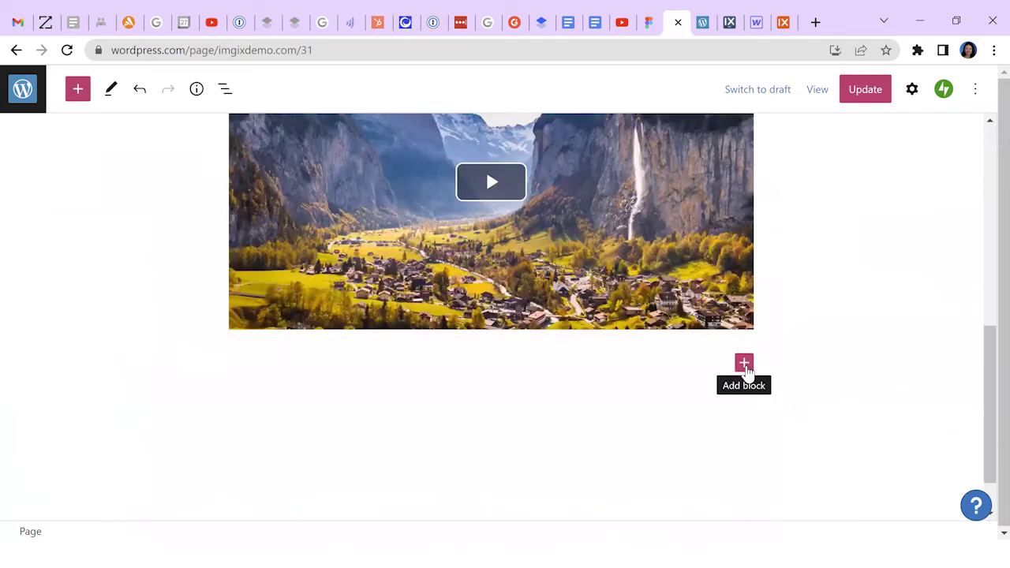
pyautogui.click(744, 362)
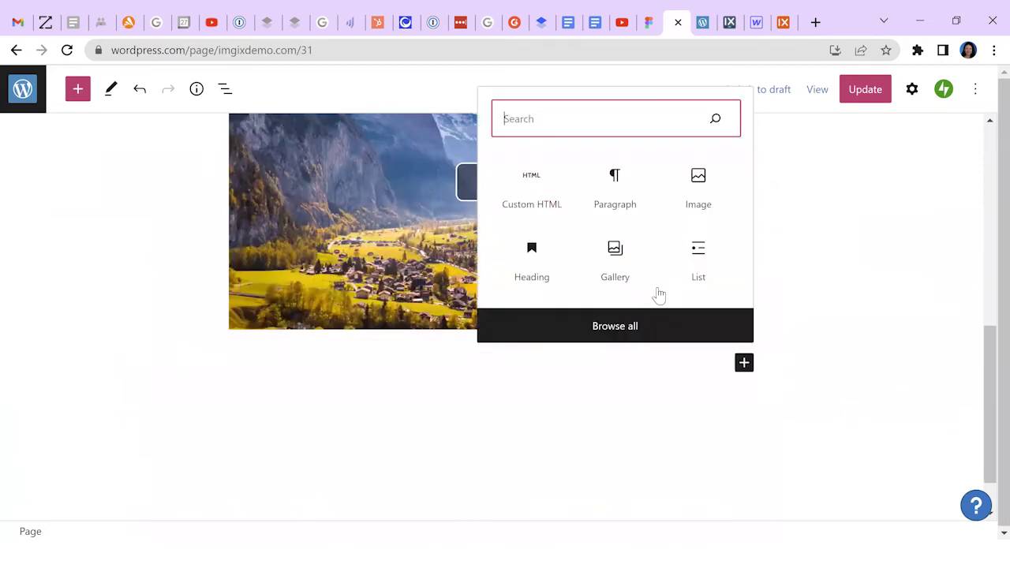
pyautogui.click(536, 191)
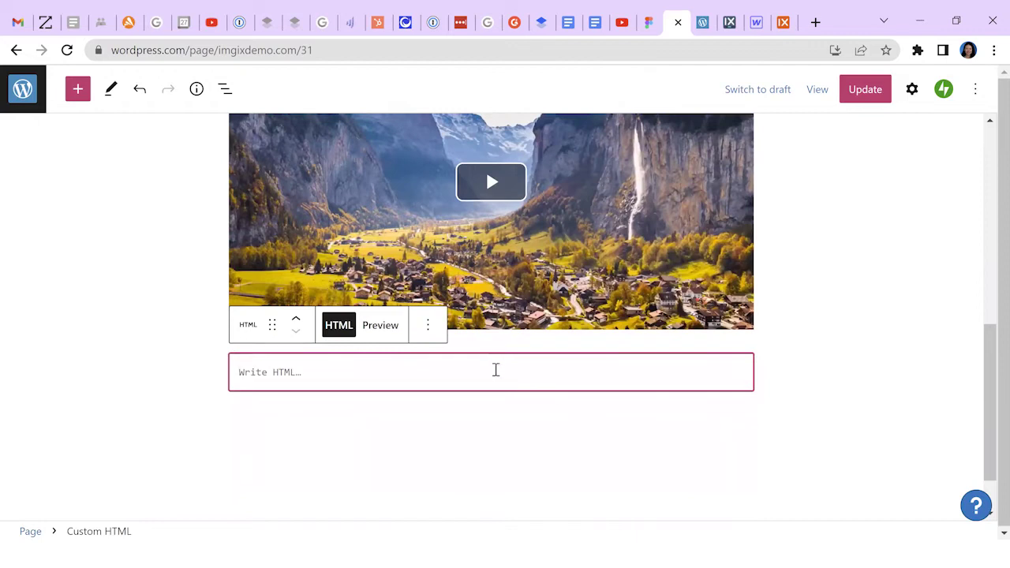
pyautogui.hotkey('ctrl', 'v')
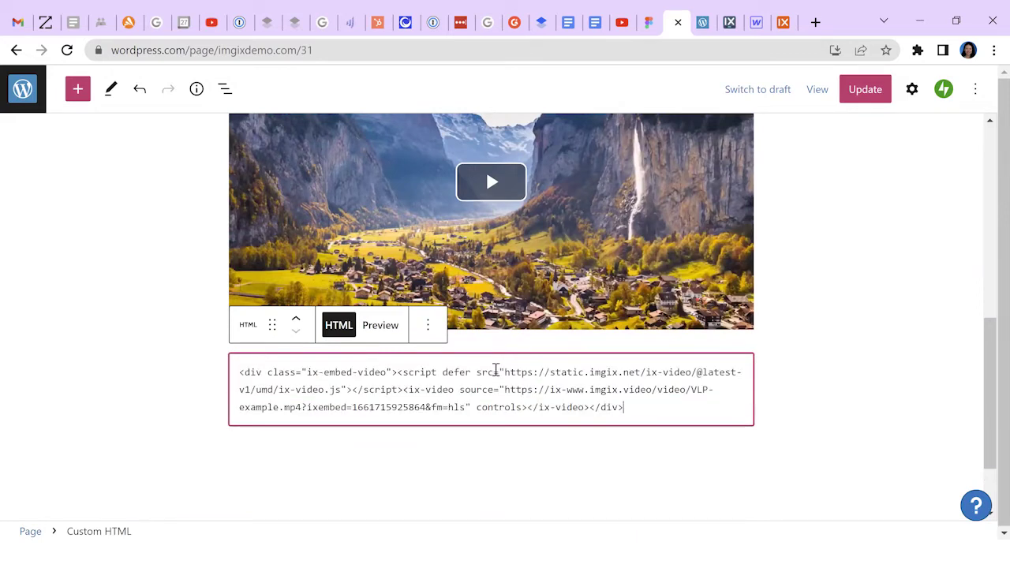
# - Show the rendered embed and play the harbour video to check it
pyautogui.click(382, 325)
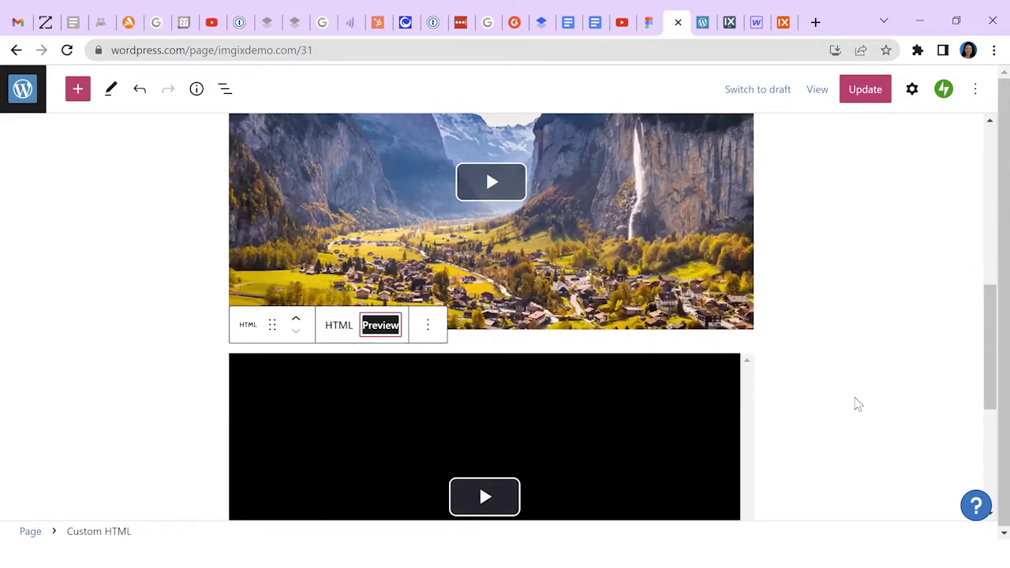
pyautogui.scroll(-2, 505, 354)
pyautogui.click(505, 355)
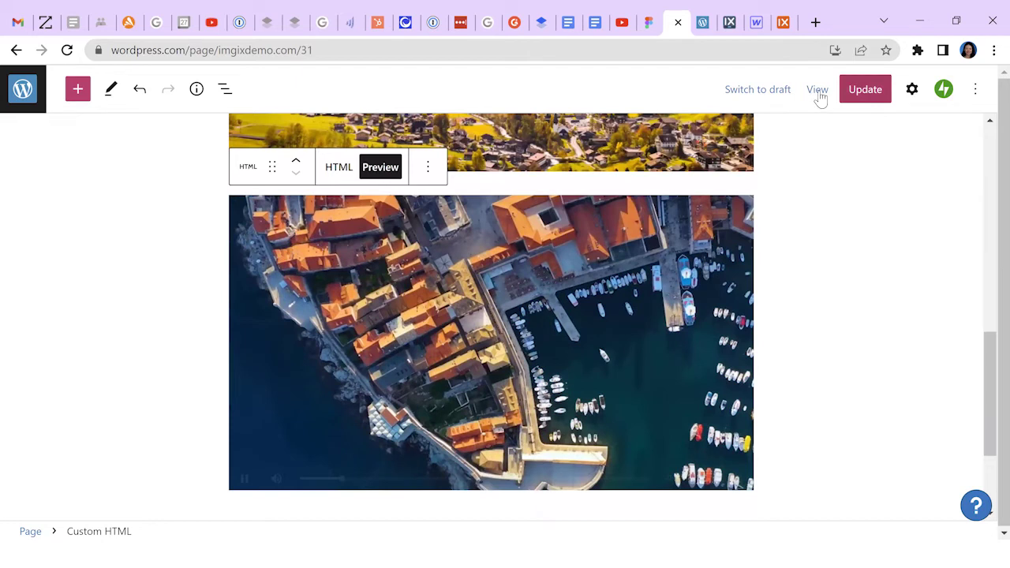
pyautogui.click(819, 93)
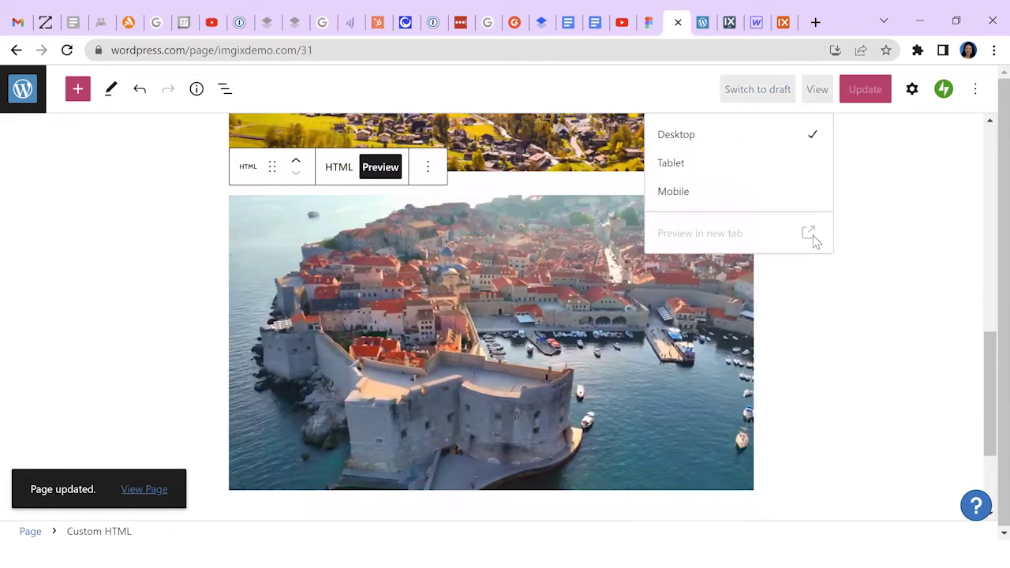
# - Preview the page in a new tab and scroll to the harbour video below the valley video
pyautogui.click(812, 235)
pyautogui.scroll(-4, 857, 327)
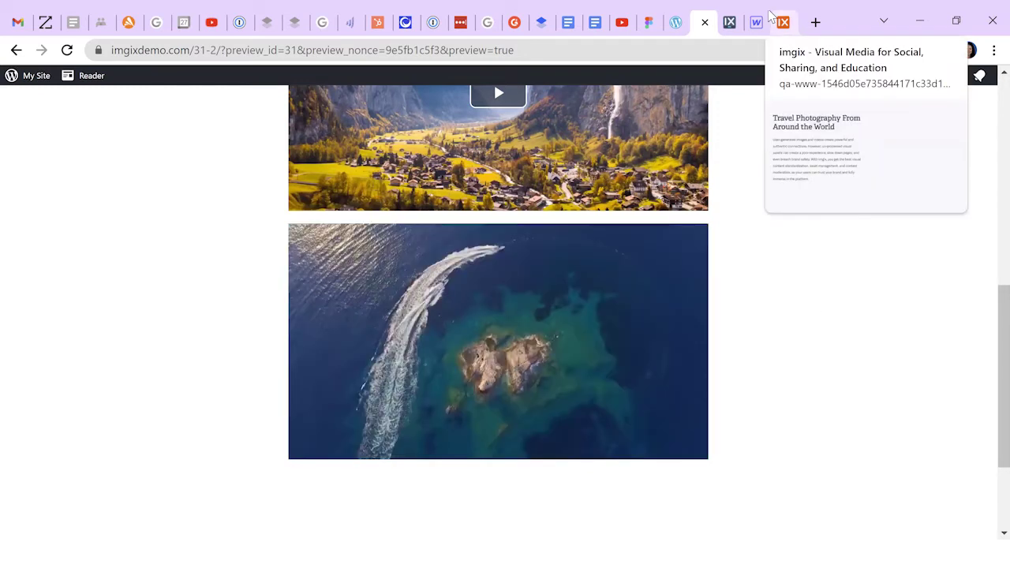
# - Switch to the Webflow site showing the 'Travel Photography From Around the World' hero section
pyautogui.click(775, 19)
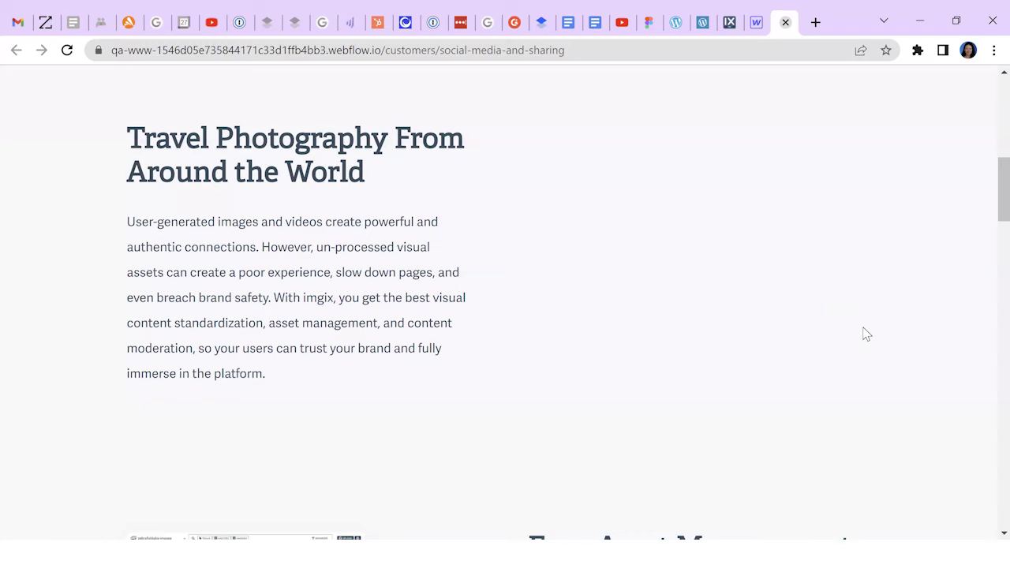
pyautogui.moveTo(987, 205)
pyautogui.mouseDown()
pyautogui.moveTo(989, 196)
pyautogui.moveTo(989, 205)
pyautogui.mouseUp()
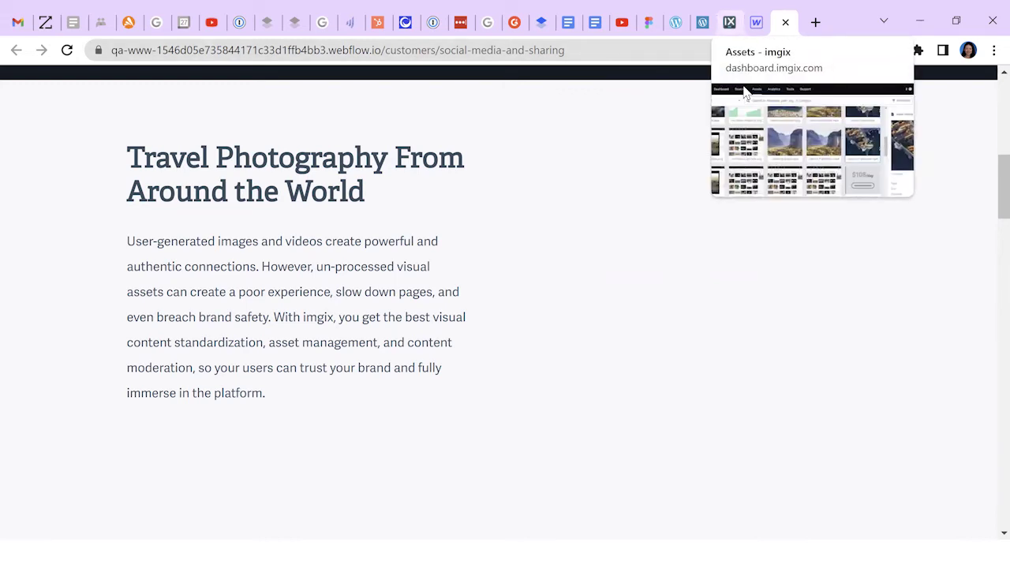
# - Select vlp-italy.png in the imgix asset library and copy its embed code
pyautogui.click(745, 92)
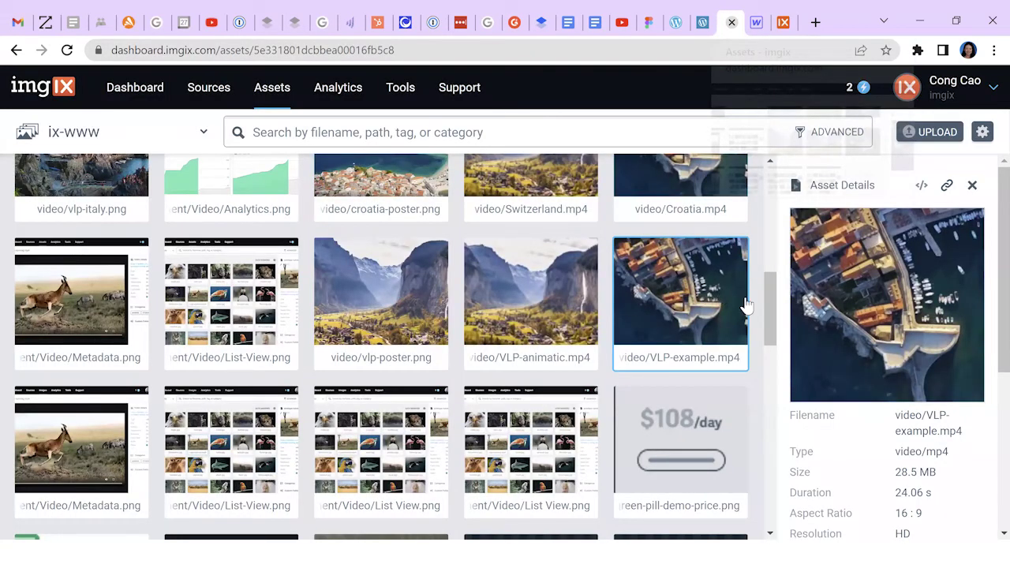
pyautogui.scroll(2, 87, 271)
pyautogui.click(86, 272)
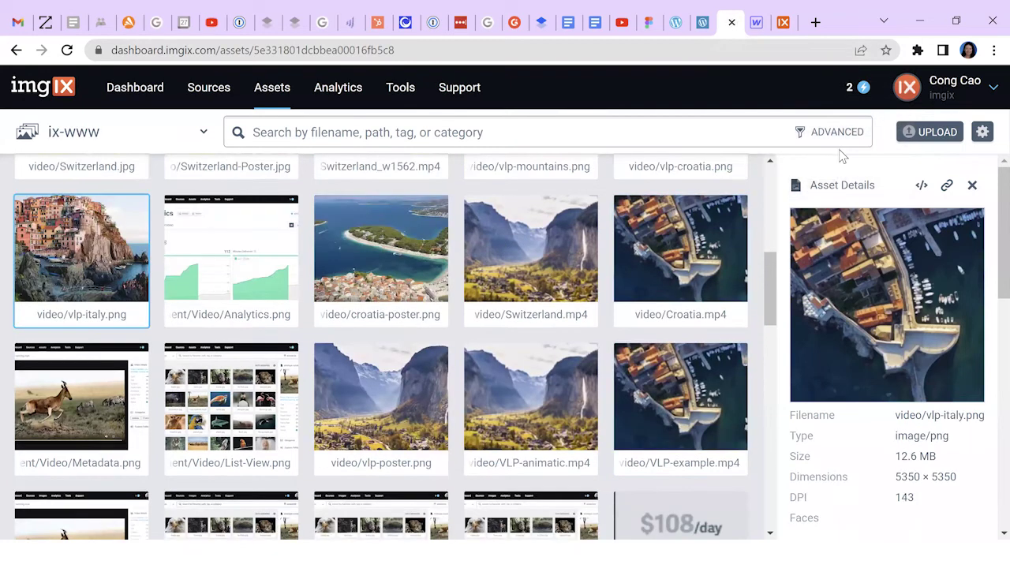
pyautogui.click(922, 186)
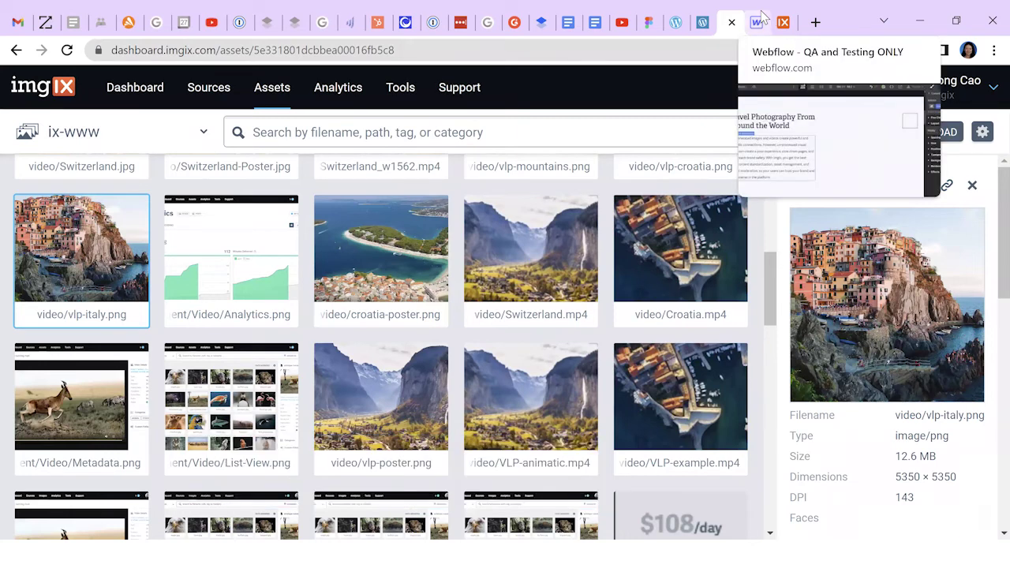
# - In the Webflow Designer, add an HTML Embed element to the empty Hero Column
pyautogui.click(760, 19)
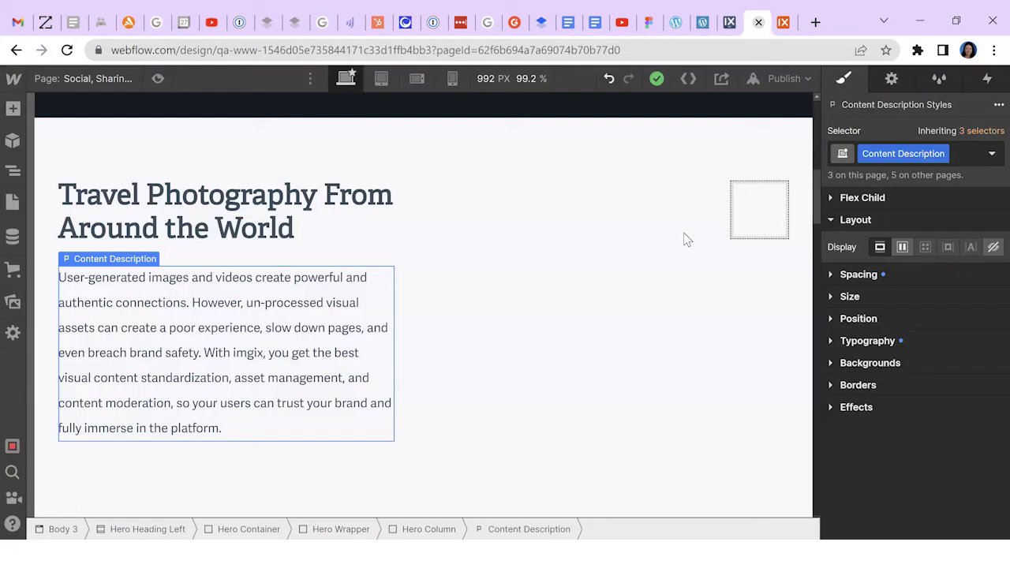
pyautogui.click(760, 208)
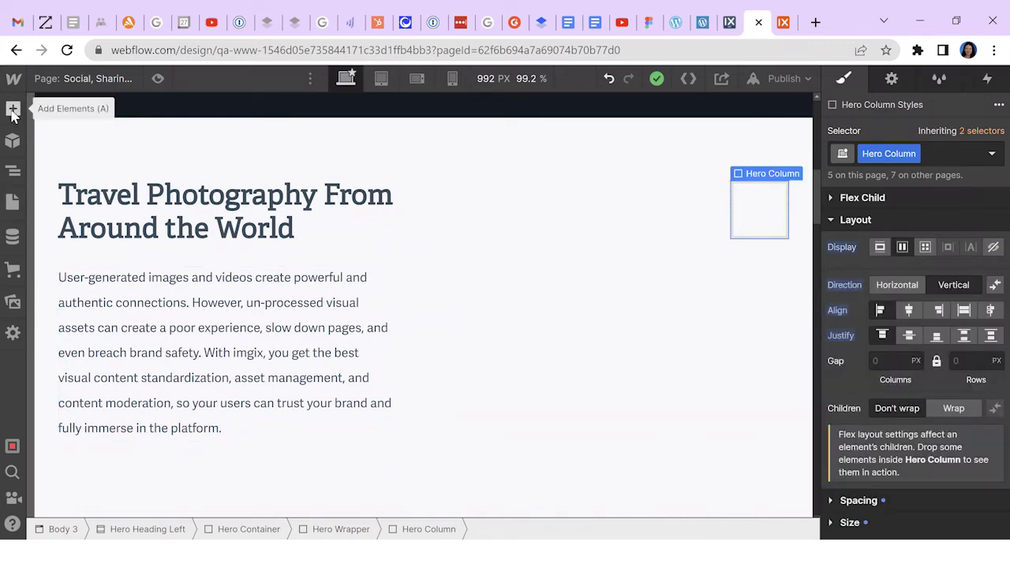
pyautogui.click(13, 110)
pyautogui.scroll(-10, 95, 284)
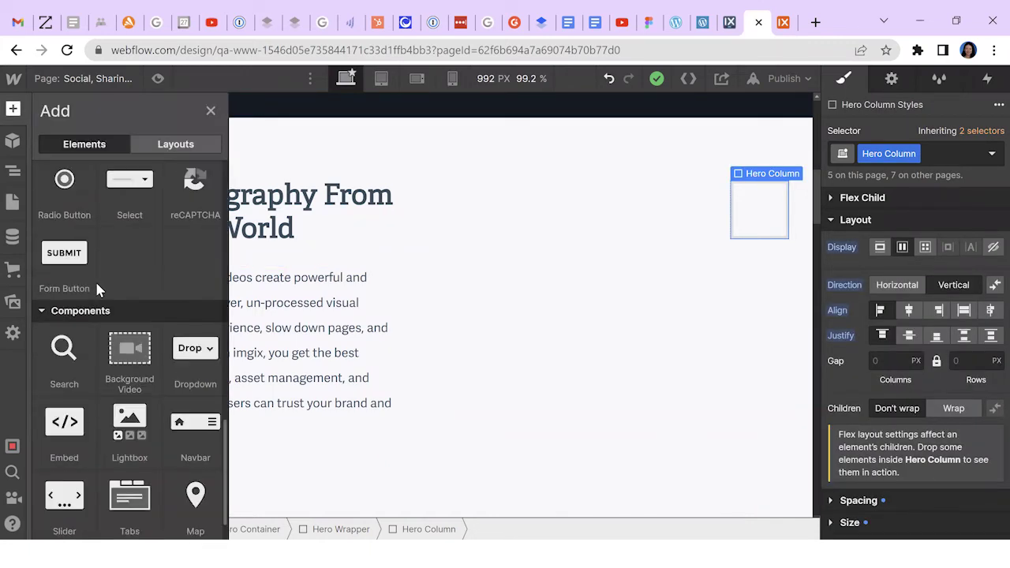
pyautogui.scroll(-1, 94, 281)
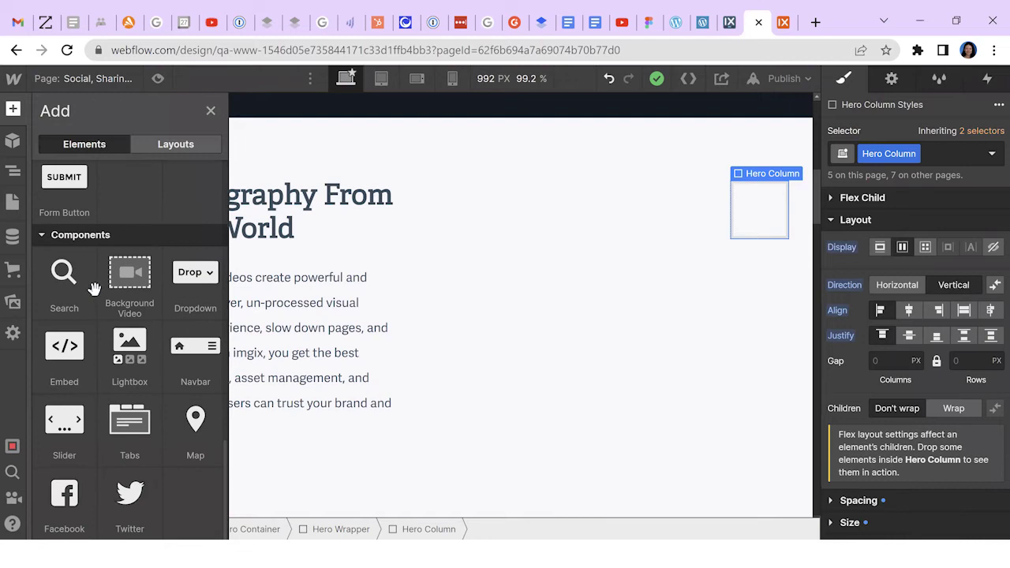
pyautogui.click(64, 353)
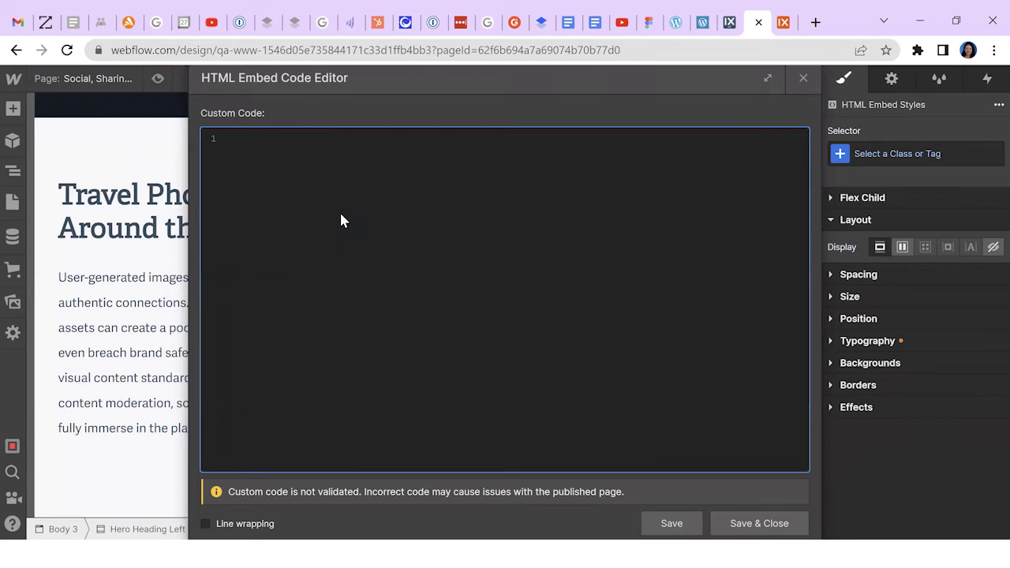
# - Paste the Italy image embed code into the Embed, save it, then select the Hero Wrapper
pyautogui.hotkey('ctrl', 'v')
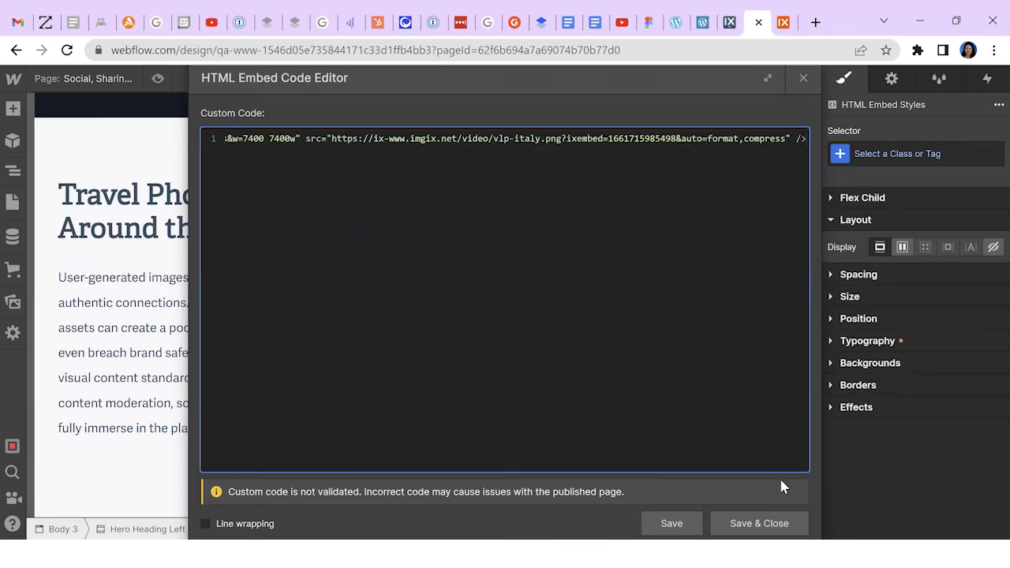
pyautogui.click(746, 521)
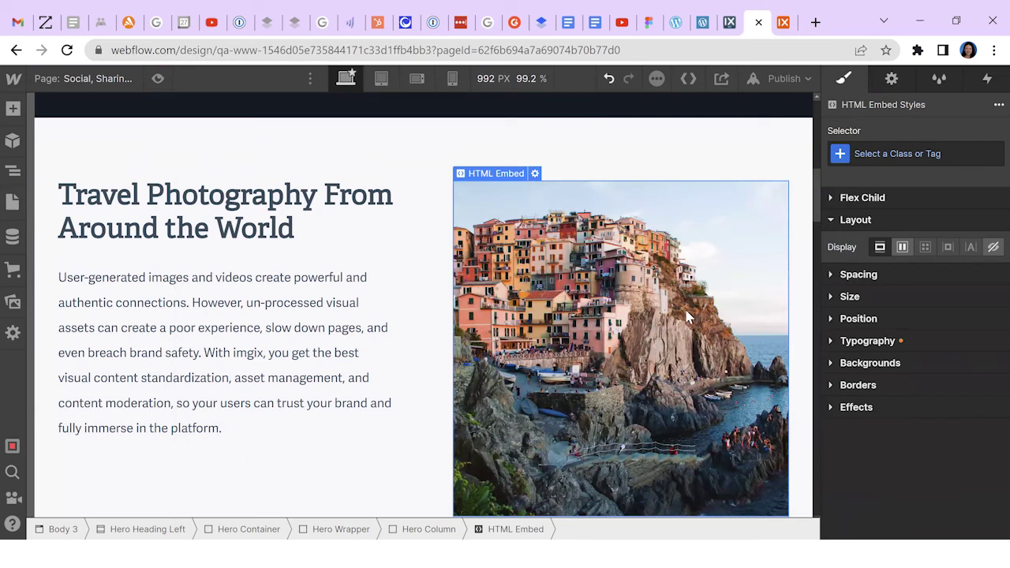
pyautogui.scroll(-1, 686, 315)
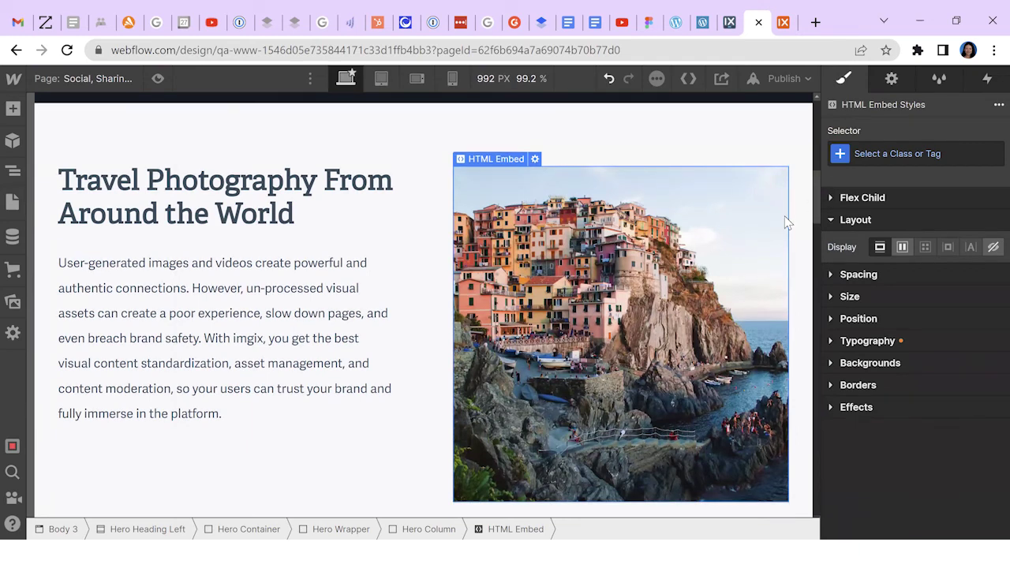
pyautogui.click(420, 392)
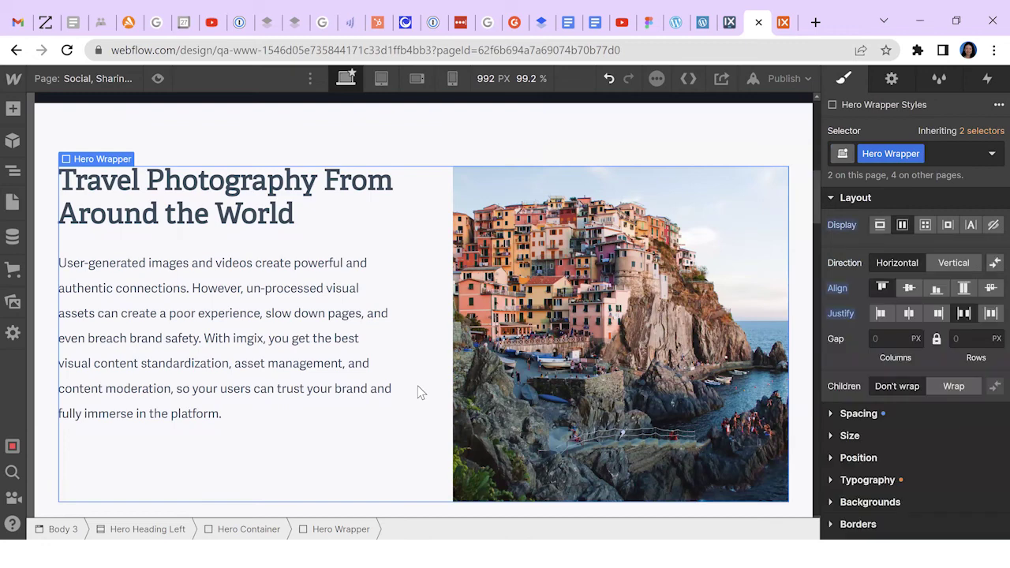